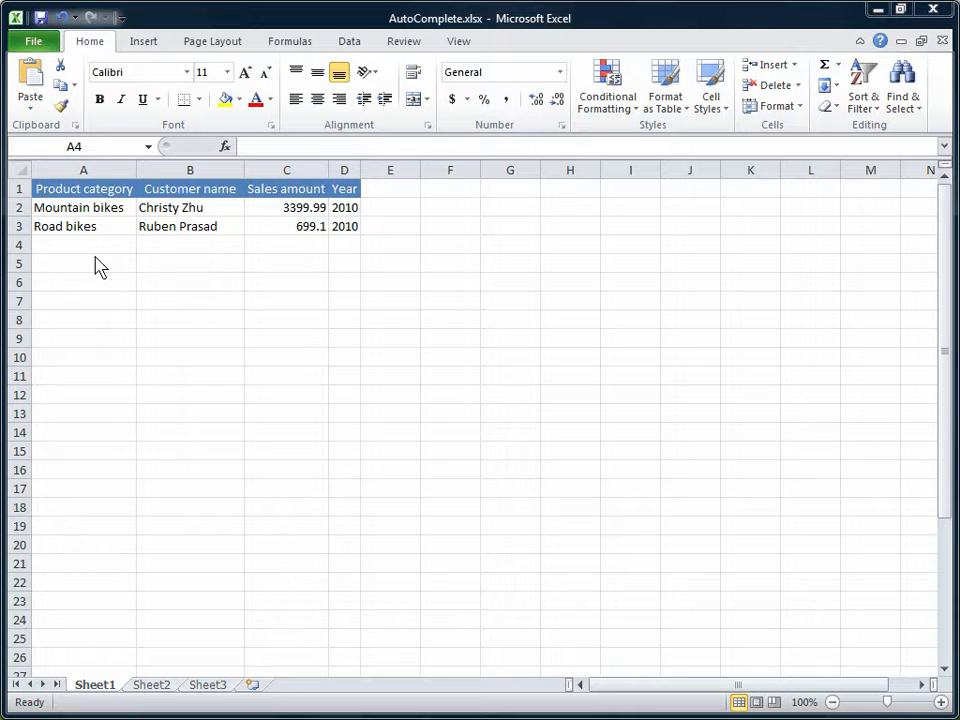
- Enter Road bikes as the product category in A4 and the new customer's full name in B4
left_click(86, 244)
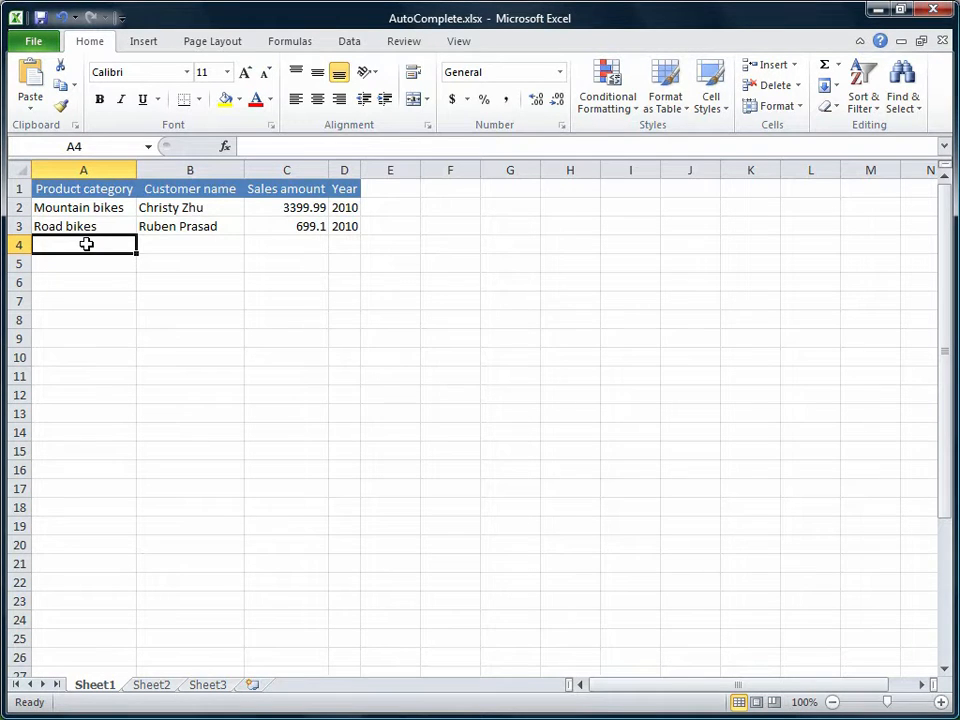
type("Road bikes")
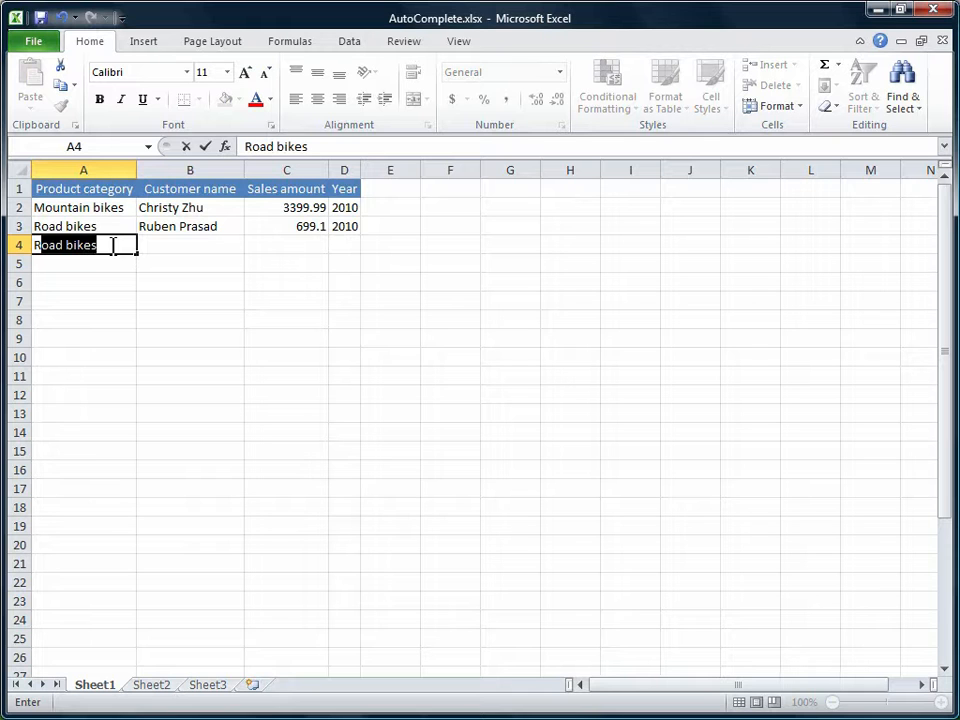
key("Tab")
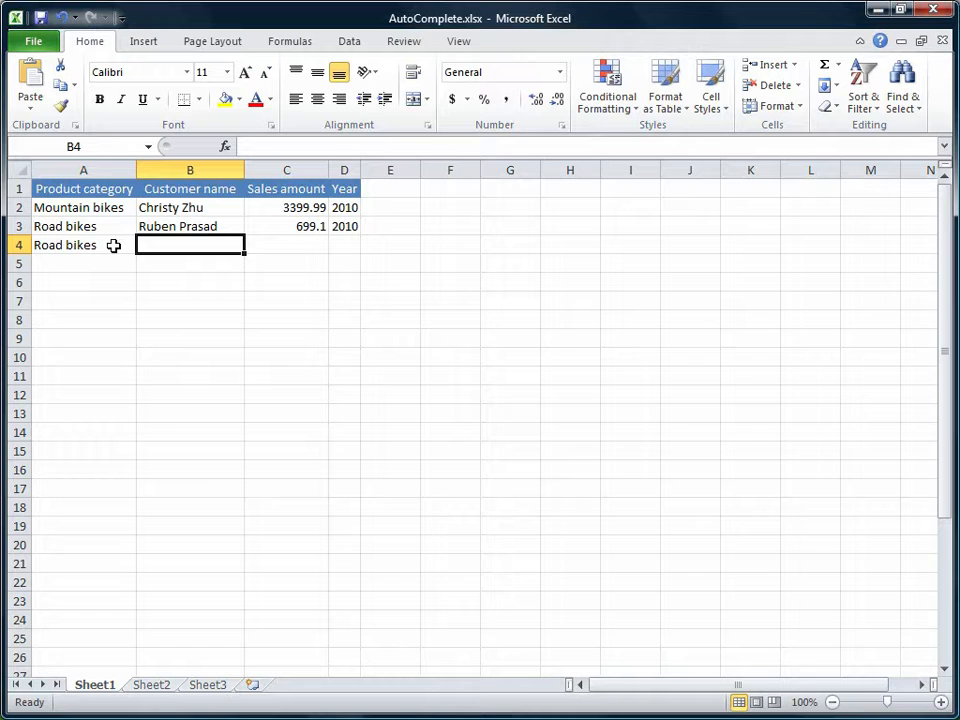
type("Abagail Henderson")
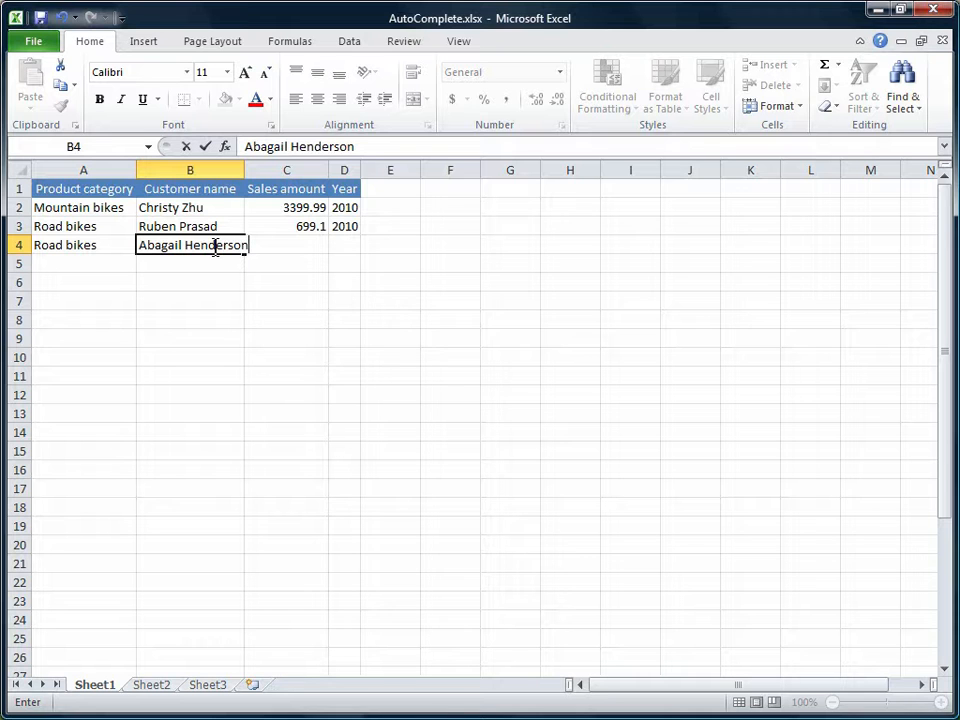
key("Tab")
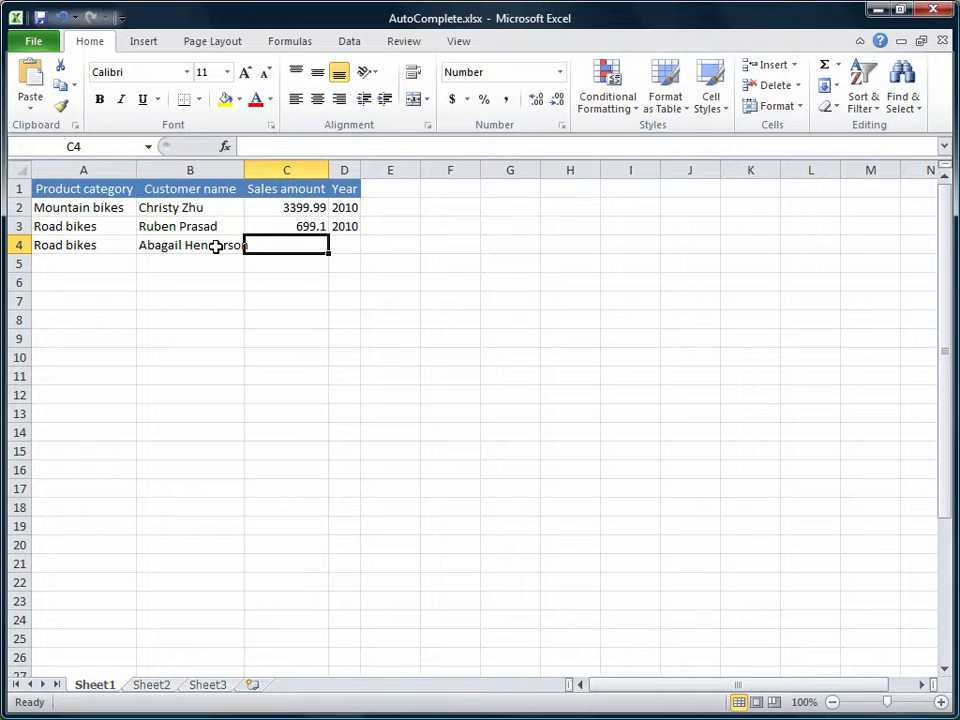
- Complete row 4 with a sales amount of 3,578.27 in C4 and the year 2010 in D4
type("3,578")
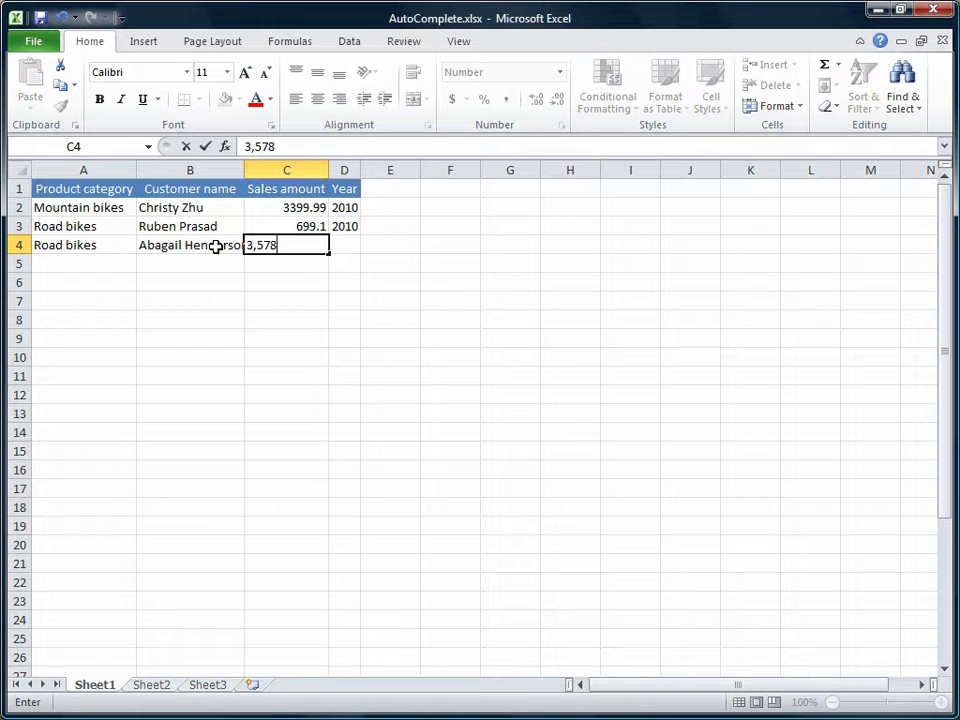
type(".27")
key("Tab")
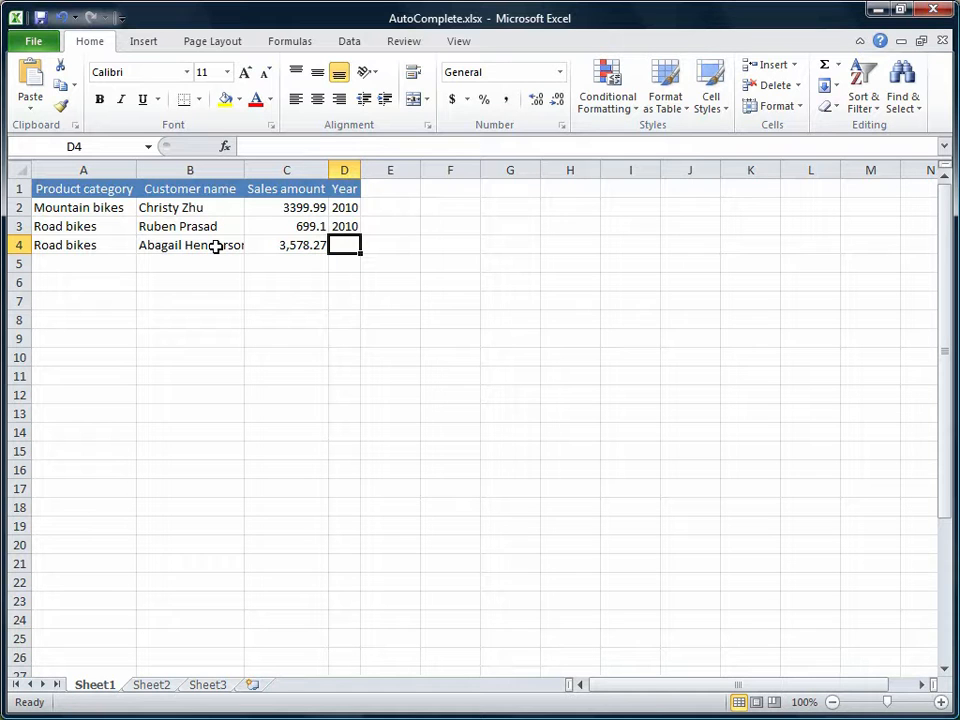
type("2010")
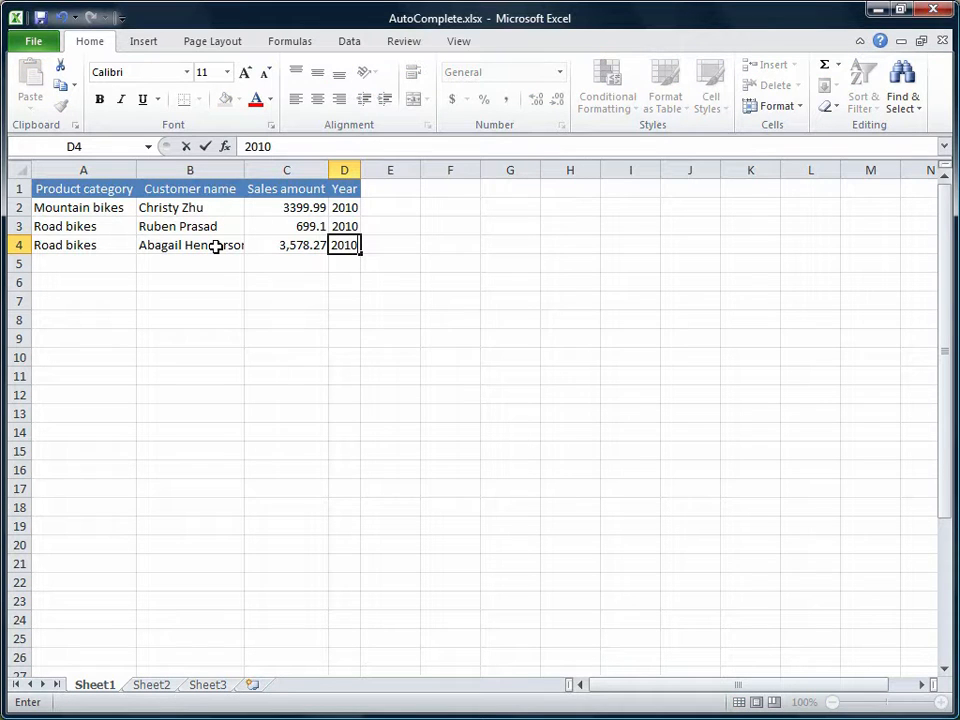
- Enter Mountain bikes as the product category in A5 using the AutoComplete suggestion
left_click(82, 262)
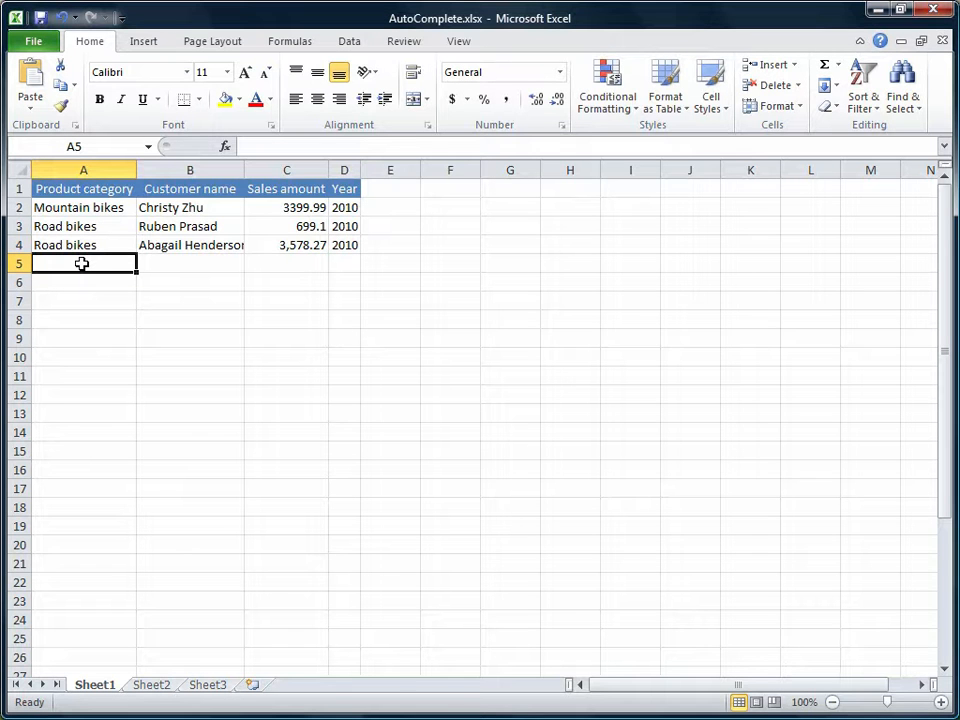
type("M")
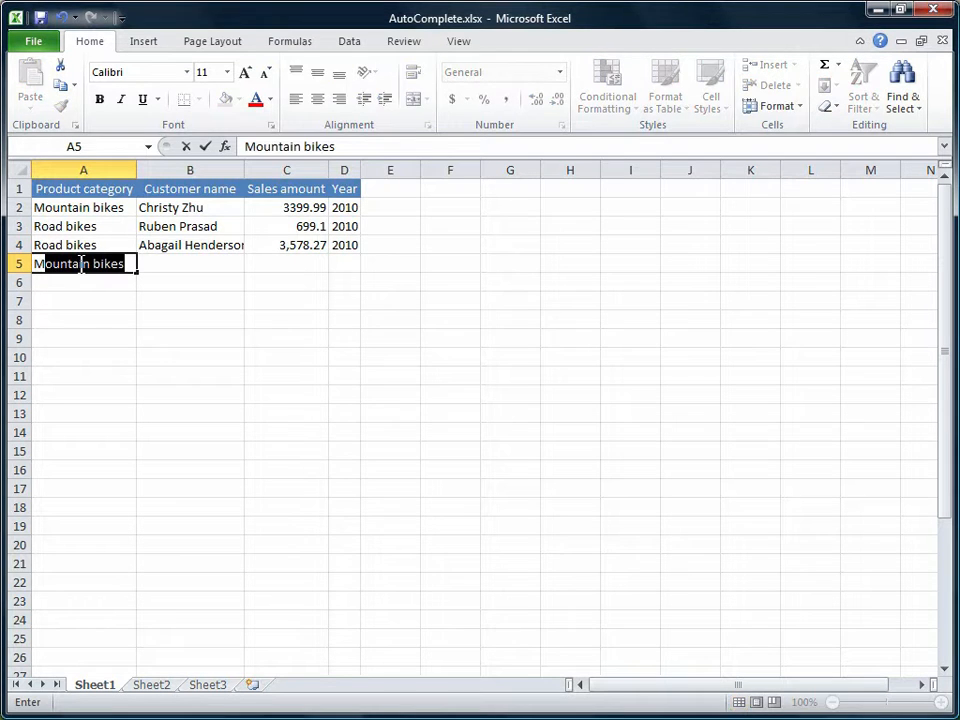
left_click(152, 266)
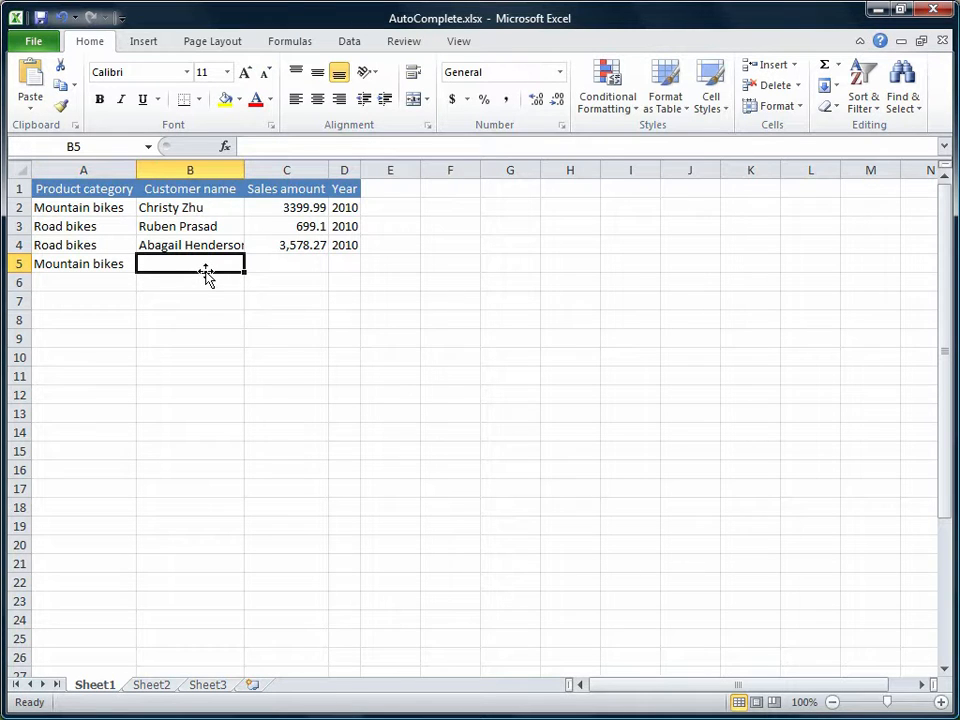
- Enter the same customer name as in row 4 in B5 through AutoComplete and autofit the Customer name column
type("Abagail Henderson")
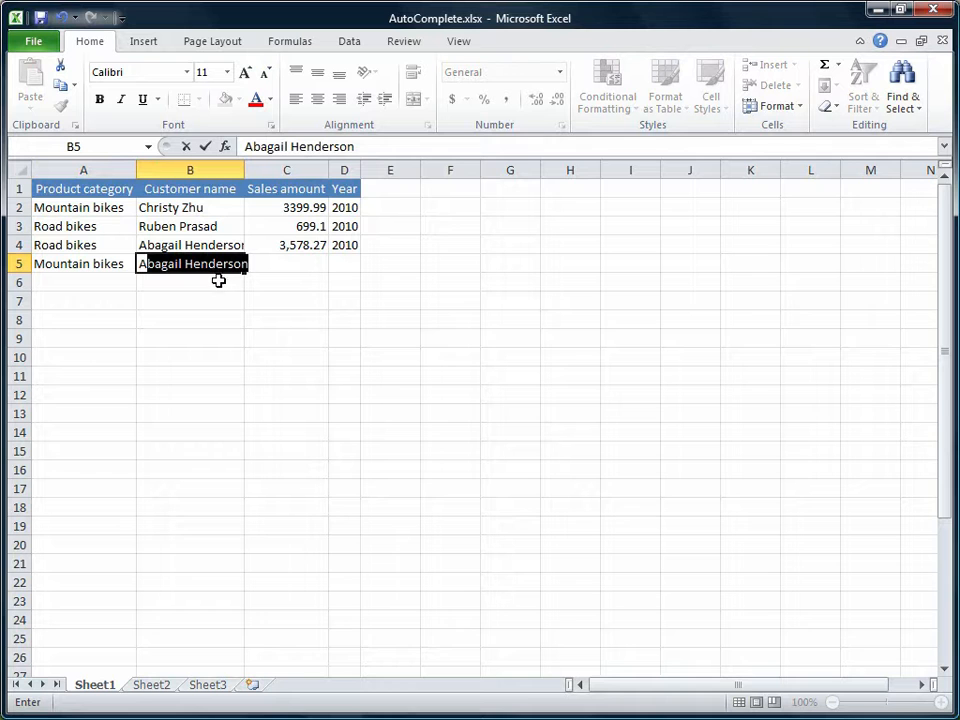
key("Tab")
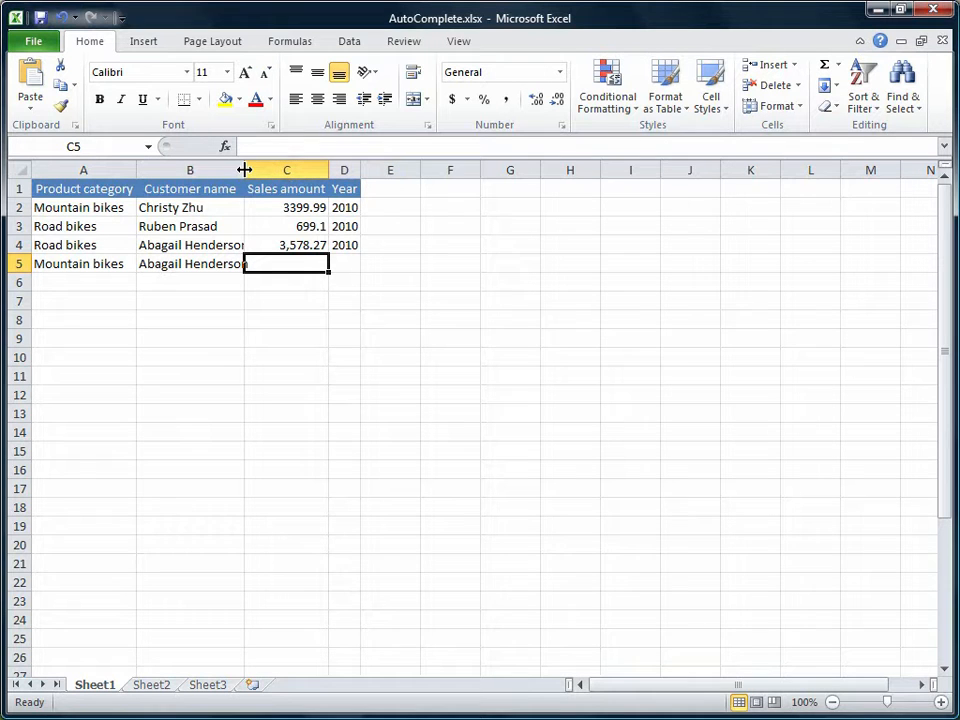
double_click(244, 170)
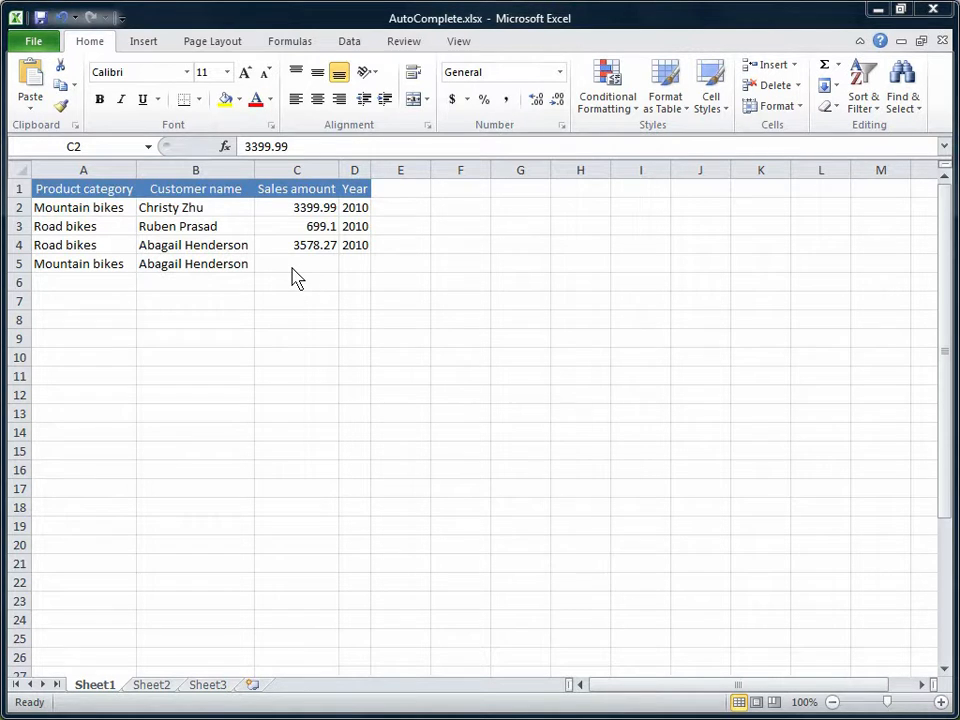
- Format the sales amount cells C2:C25 as Currency with the $ symbol
left_click(299, 207)
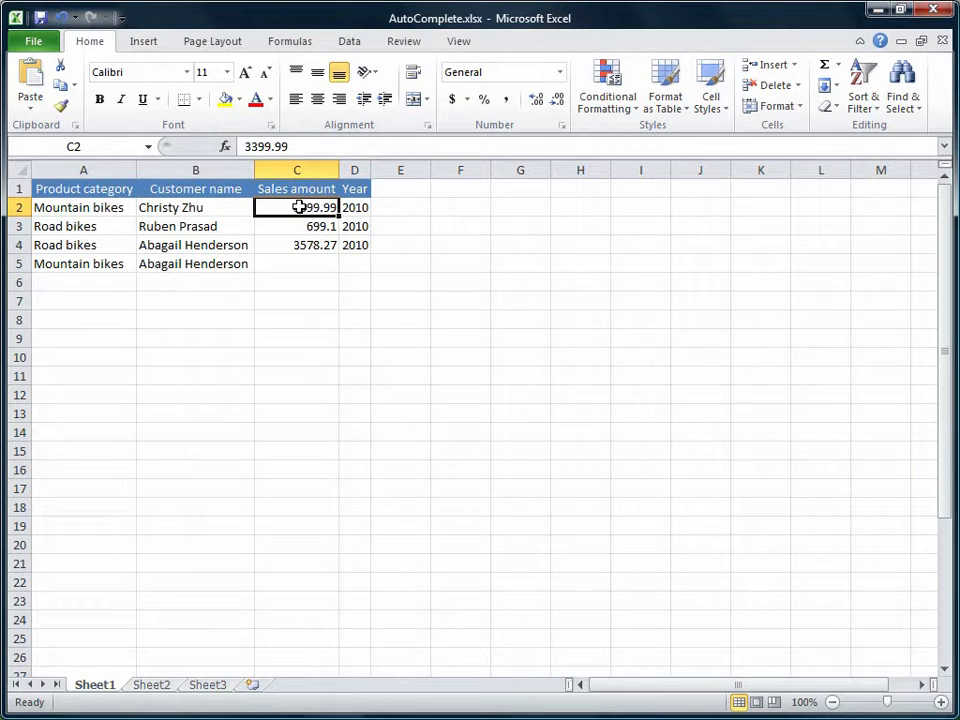
left_click_drag(299, 207, 283, 639)
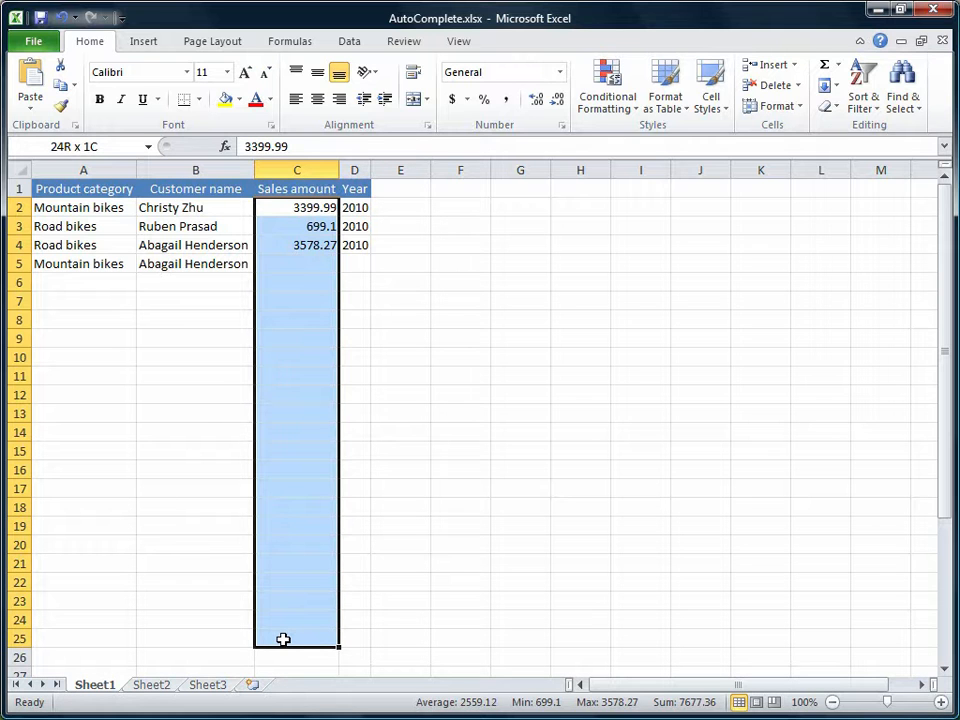
left_click_drag(283, 639, 283, 639)
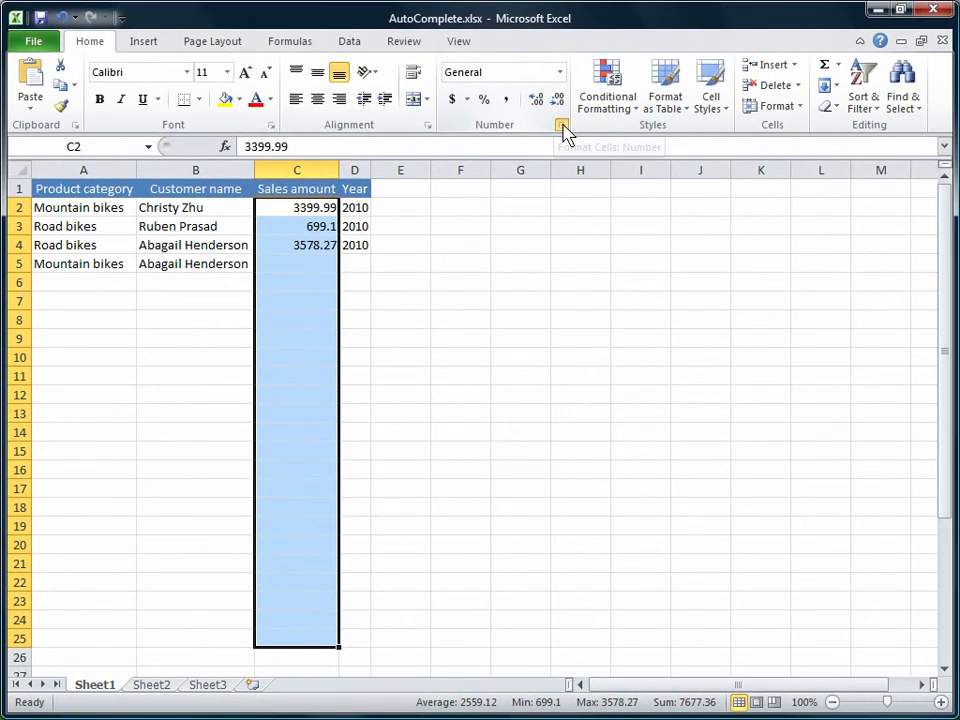
left_click(563, 121)
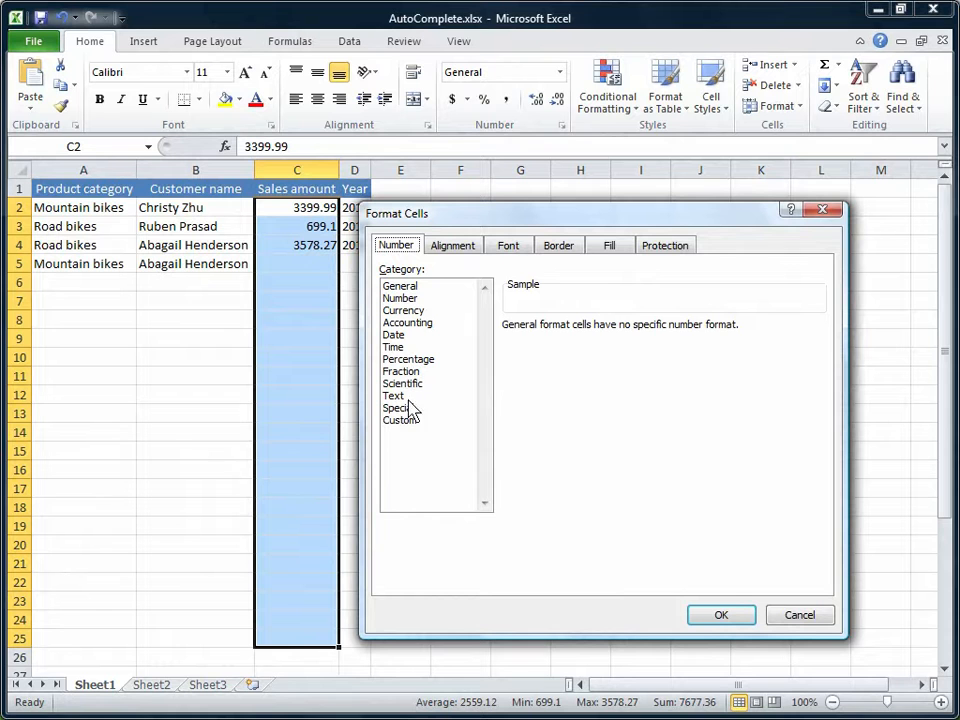
left_click(413, 312)
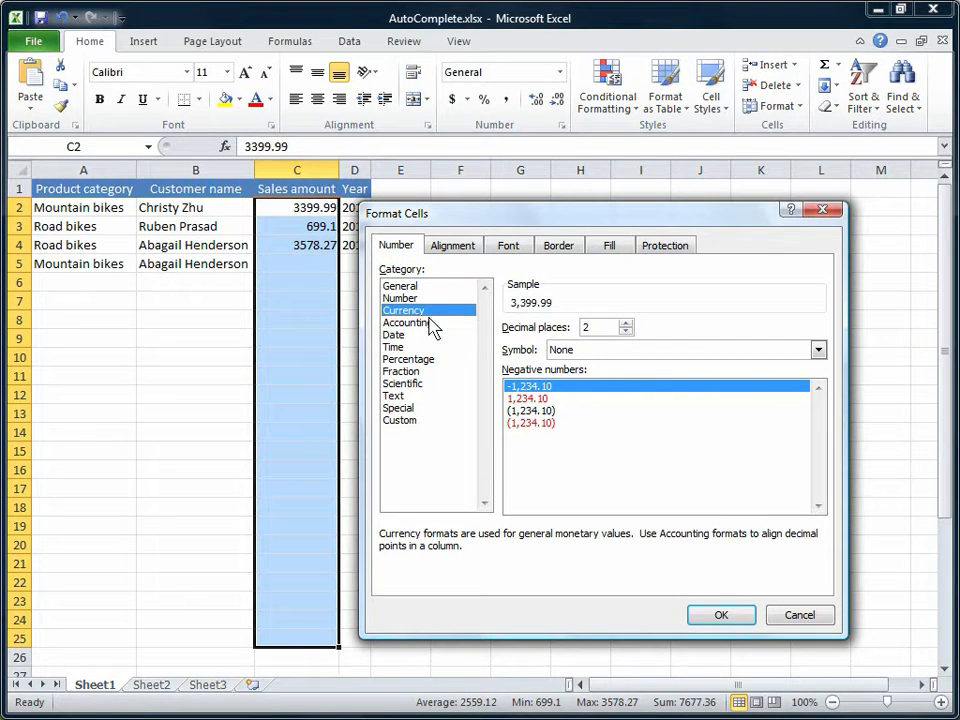
left_click(818, 351)
left_click(576, 379)
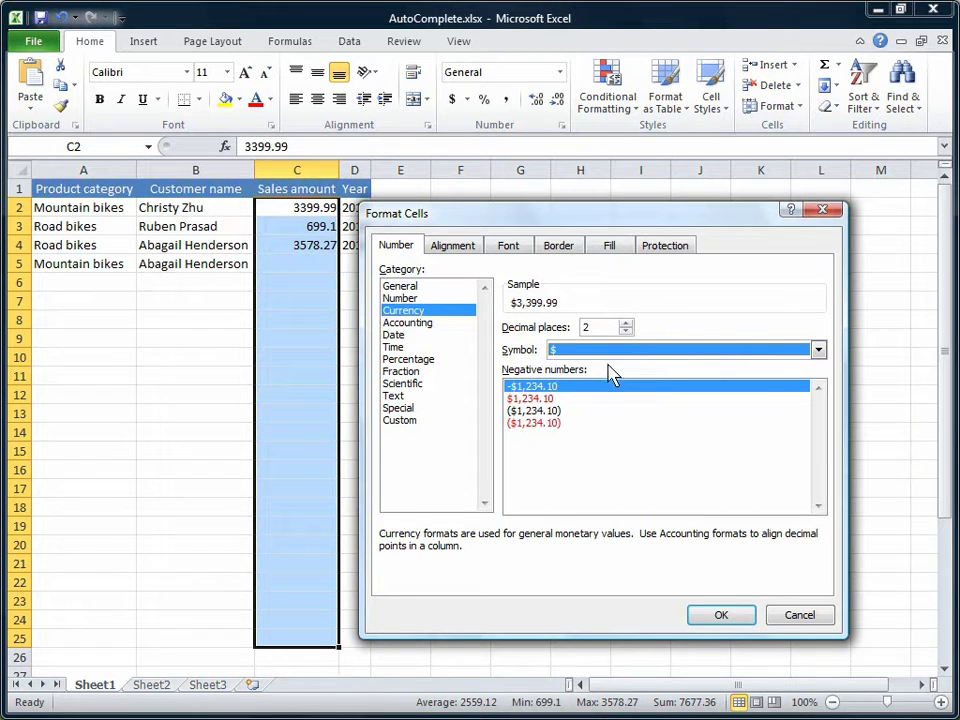
left_click(722, 615)
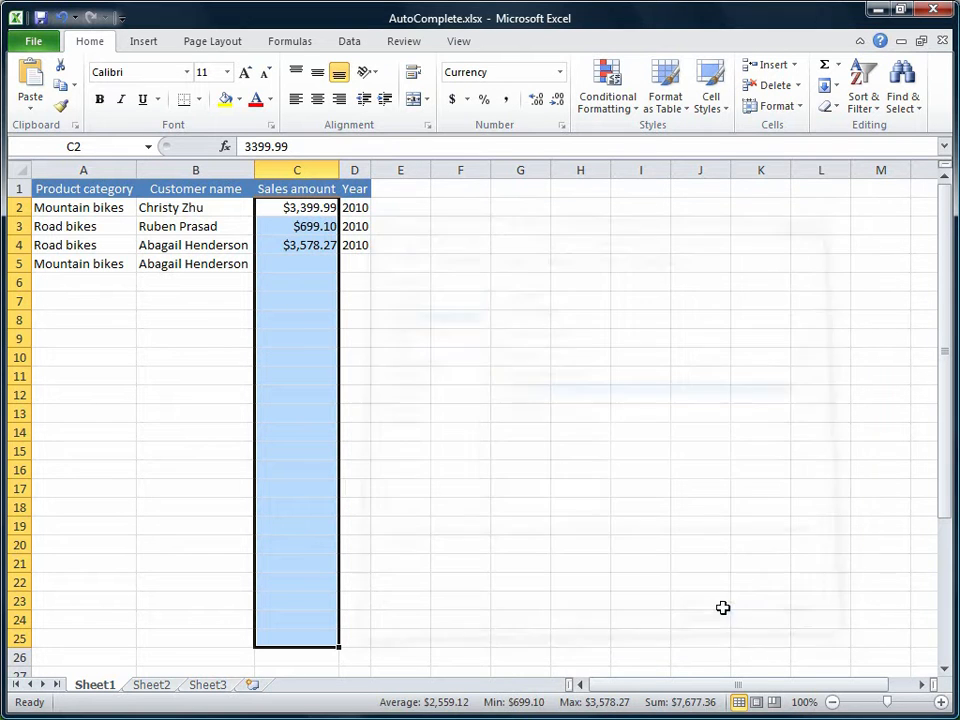
- Enter a sales amount of 4,567.32 in C5
left_click(312, 277)
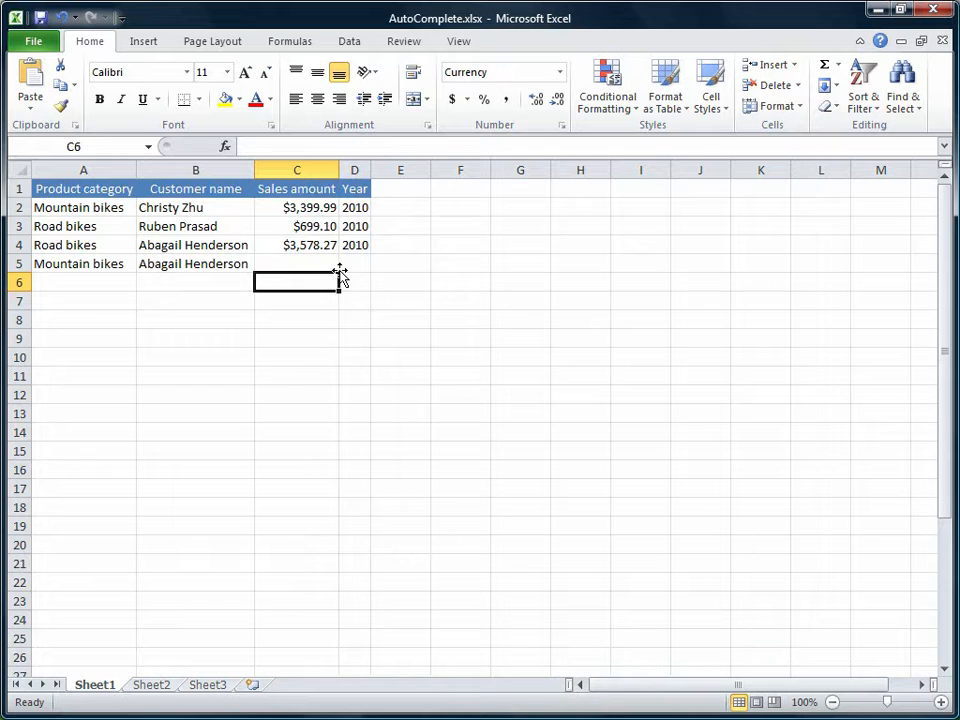
left_click(332, 265)
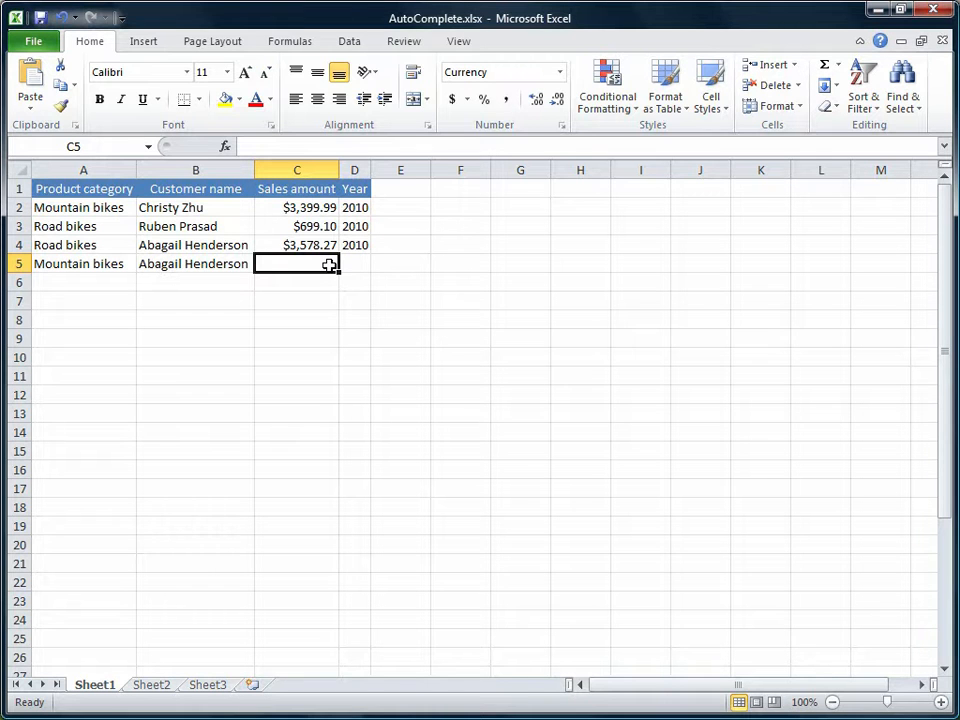
type("4,567.")
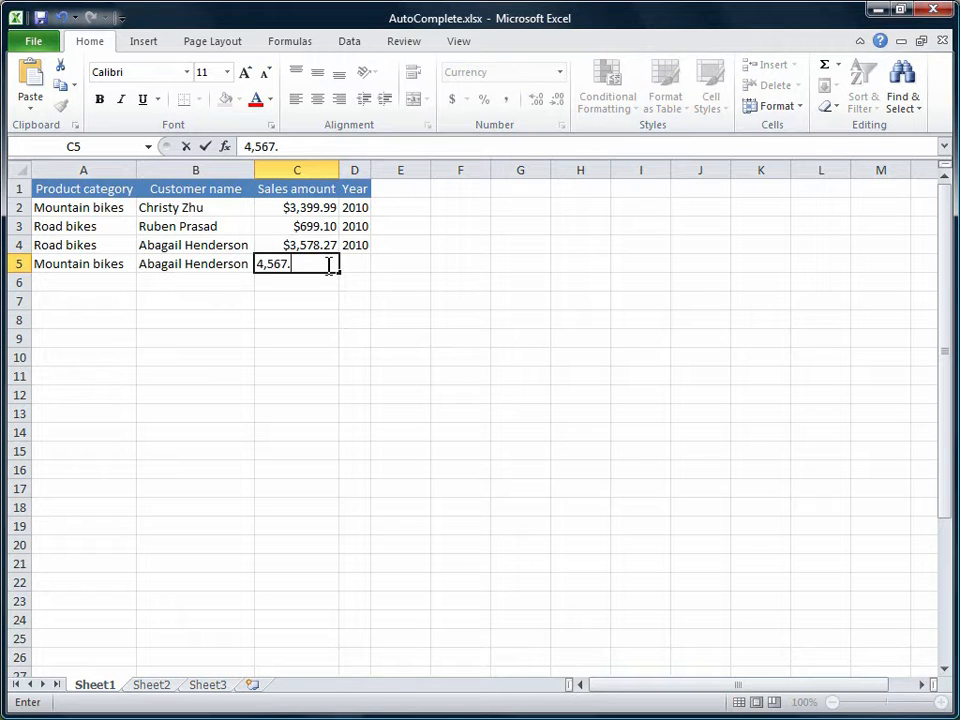
type("32")
key("Tab")
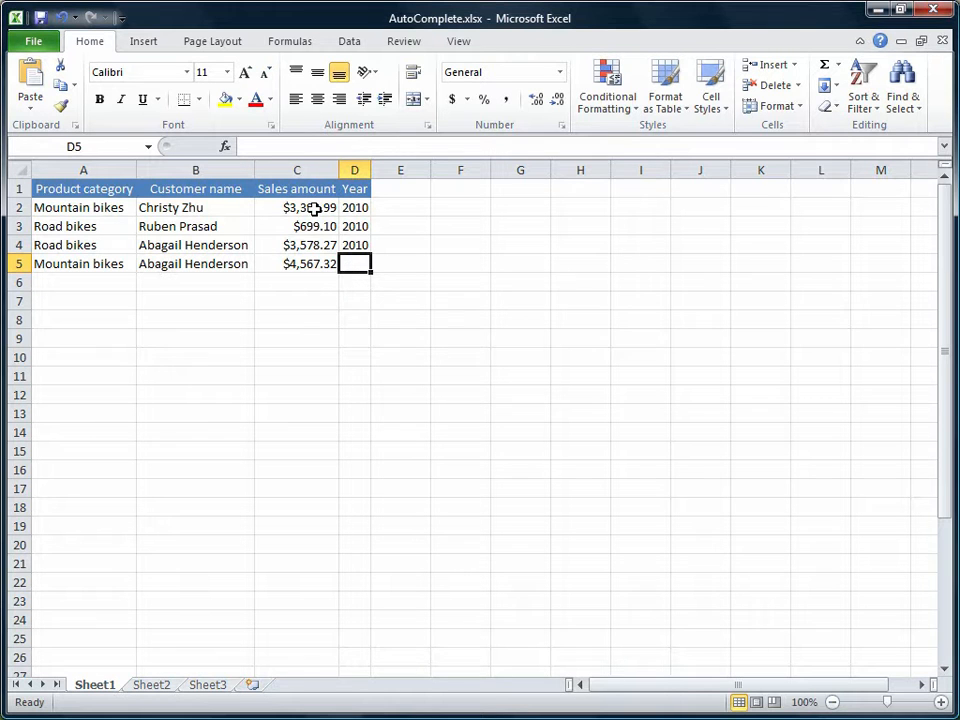
- View the currency choices of the Accounting Number Format for the sales amounts in C2:C5 without applying one
left_click_drag(313, 206, 312, 259)
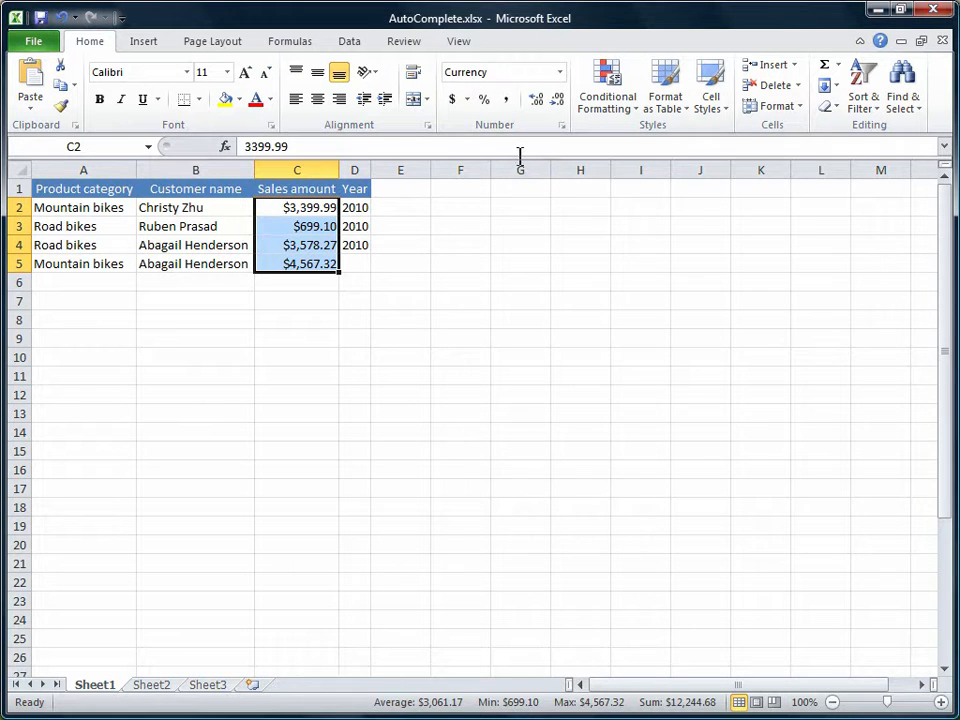
left_click(467, 100)
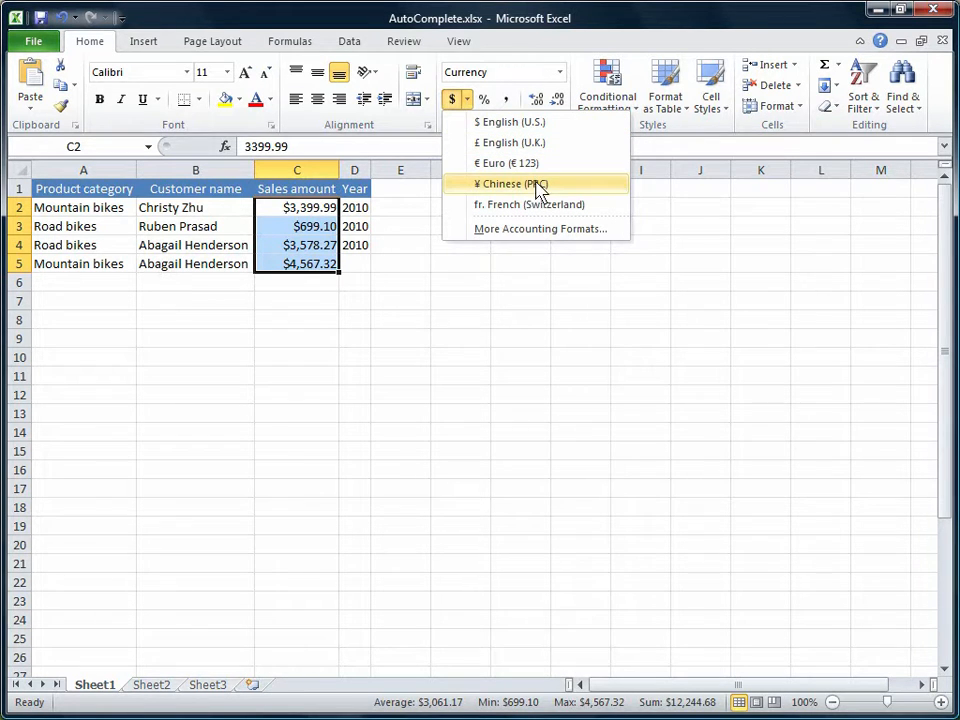
left_click(407, 292)
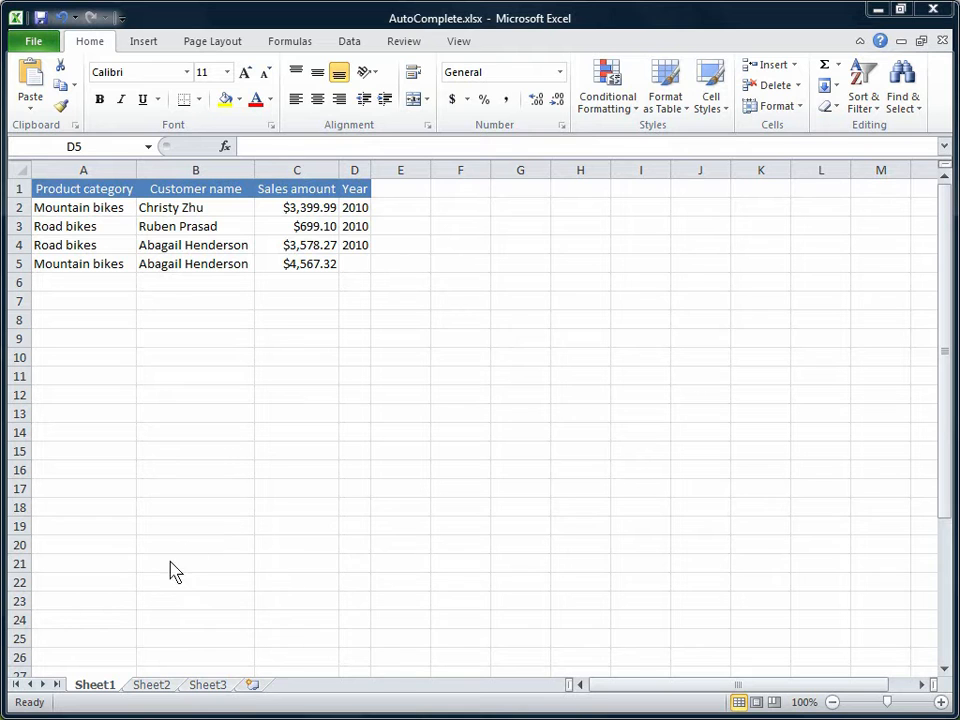
- On Sheet2, enter Monday in A1 and fill the weekday series down to Sunday in A7
left_click(150, 686)
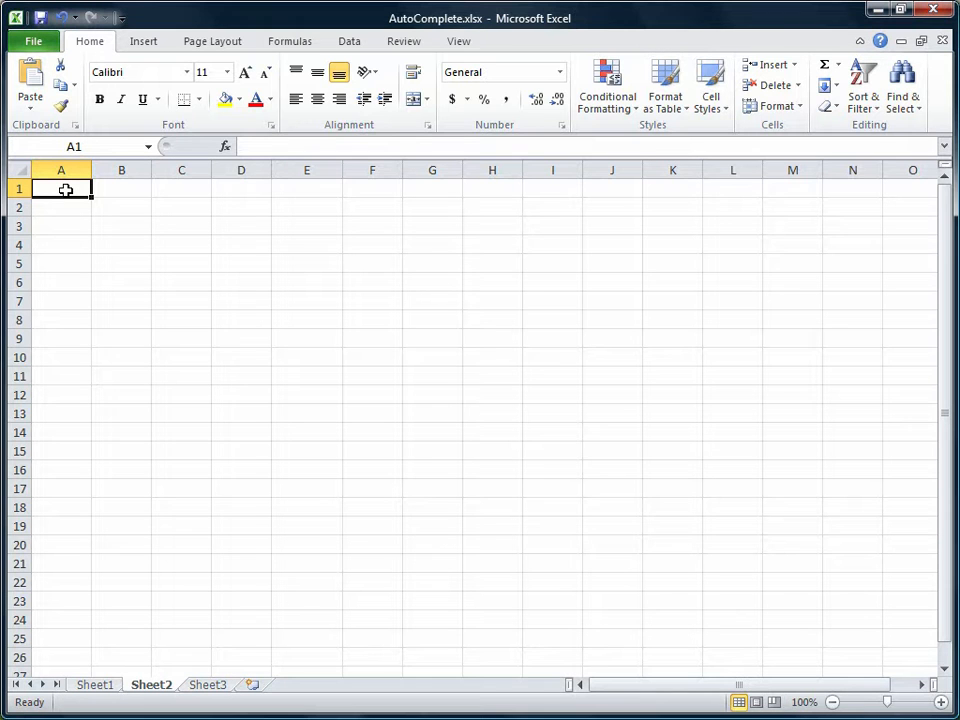
type("Monday")
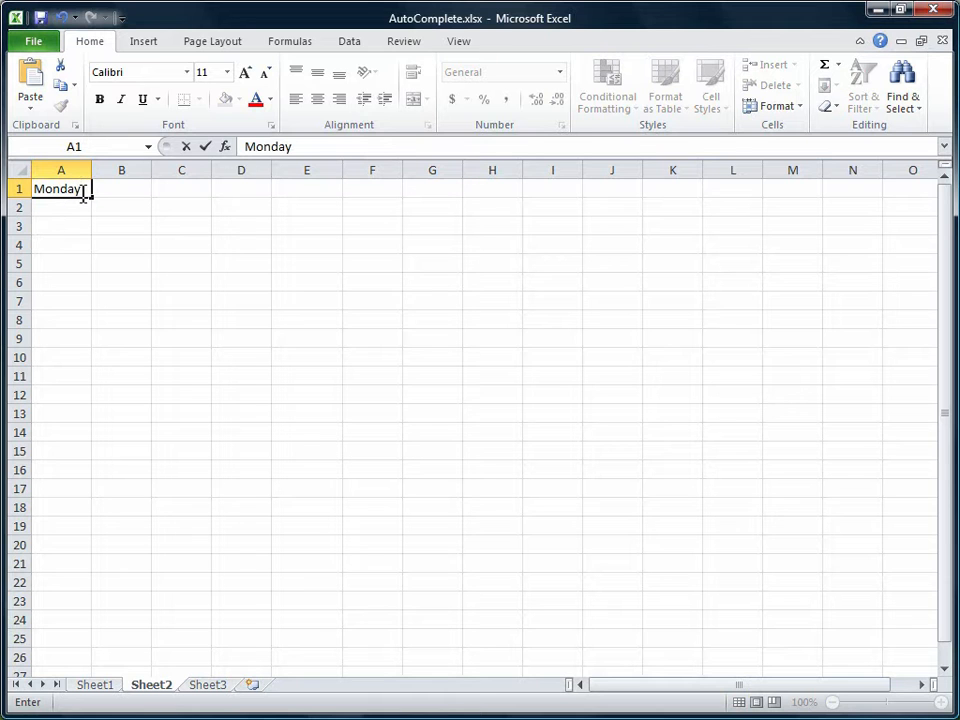
left_click_drag(92, 198, 92, 210)
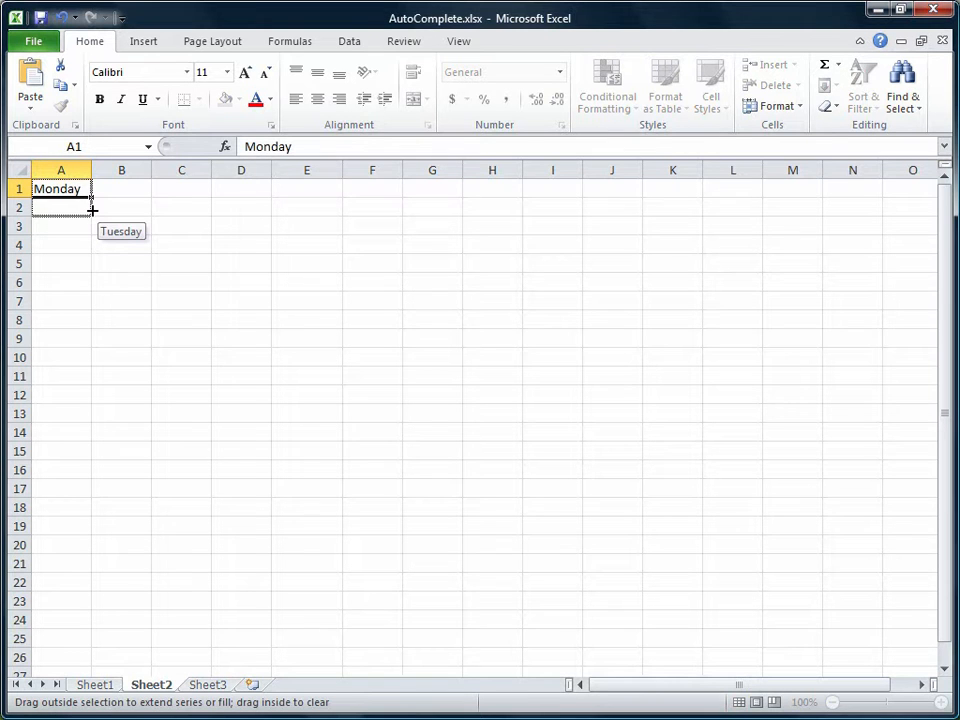
left_click_drag(92, 210, 89, 303)
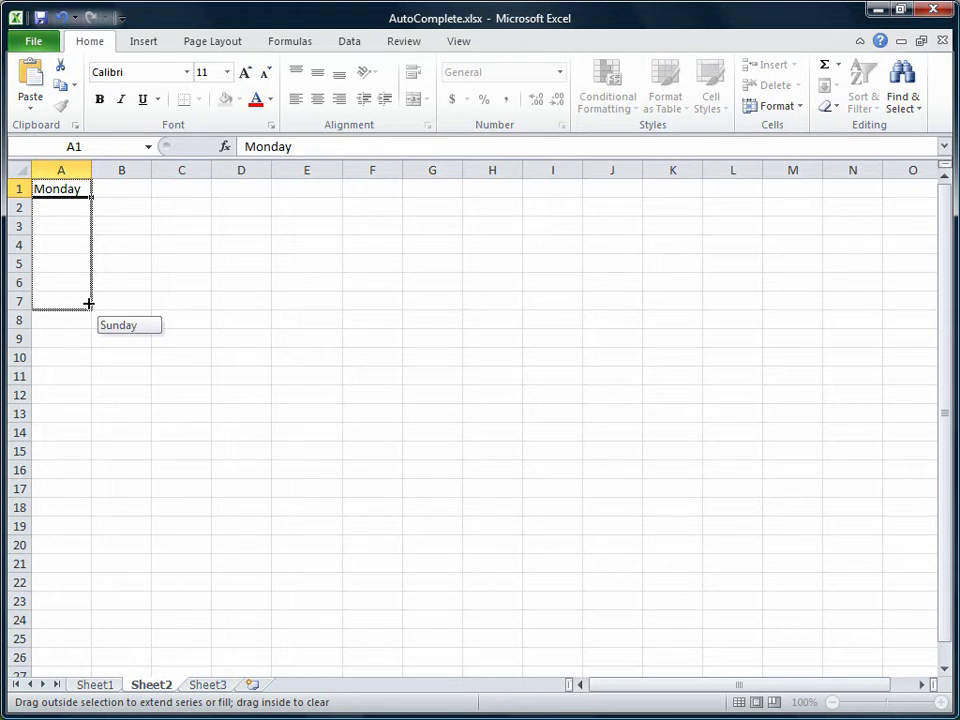
left_click_drag(88, 303, 88, 303)
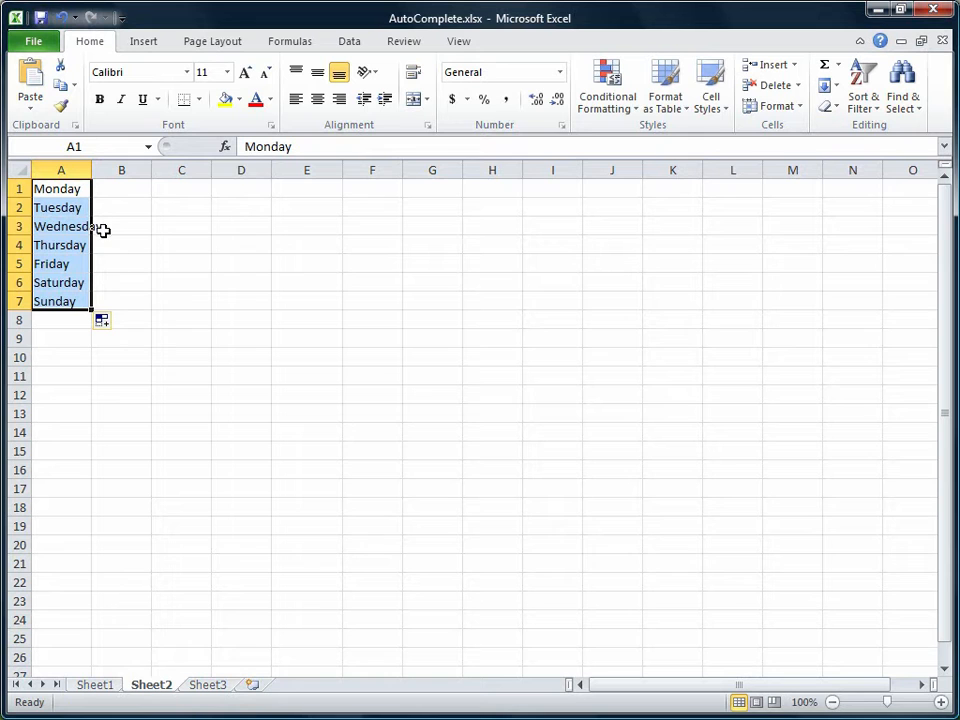
- Autofit column A on Sheet2 to its weekday names and deselect the filled range
double_click(91, 171)
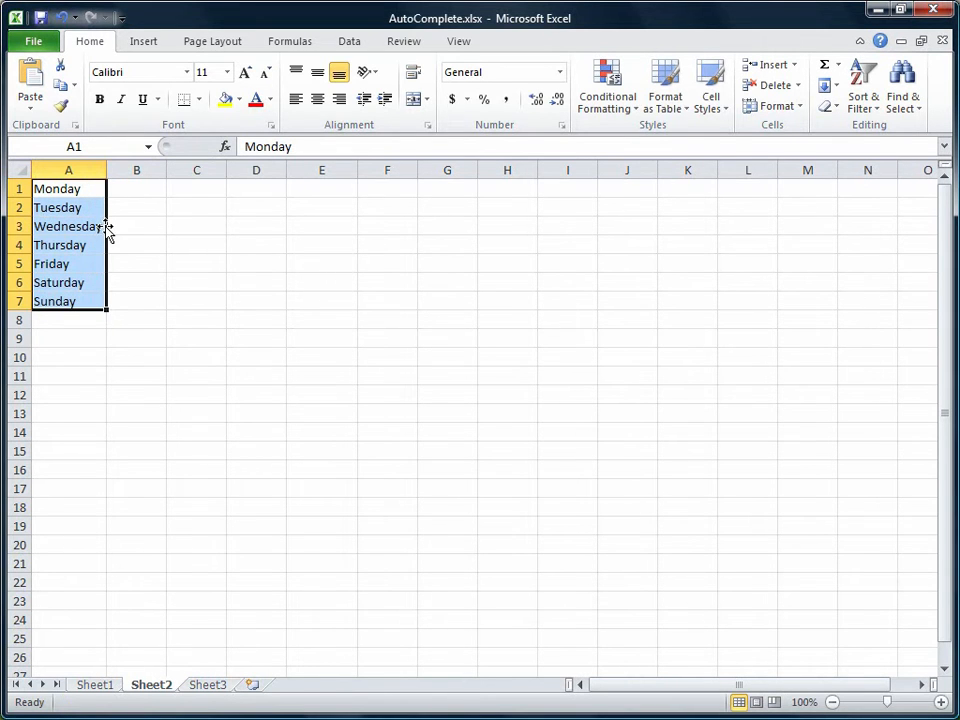
left_click(201, 193)
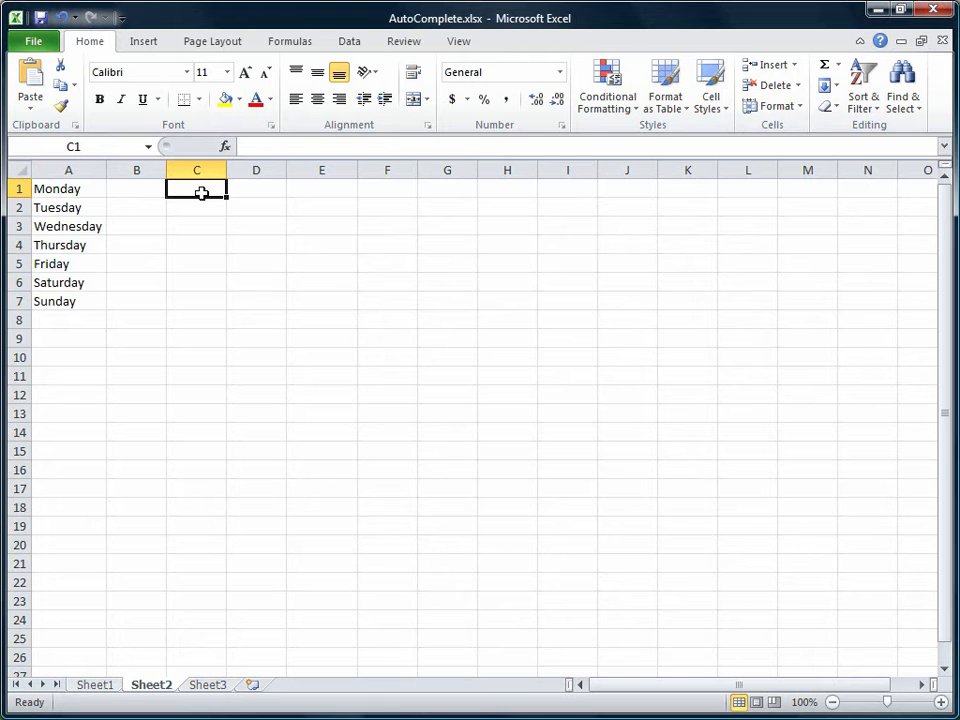
- Enter March in C1 and fill the month series down to May in C3
type("March")
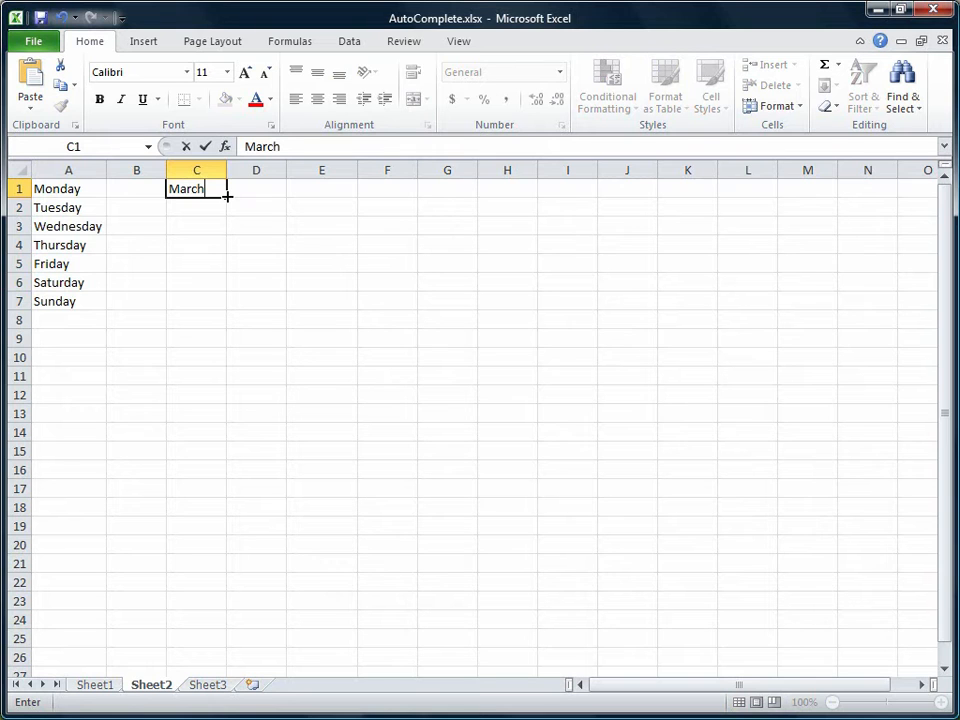
left_click_drag(228, 197, 225, 228)
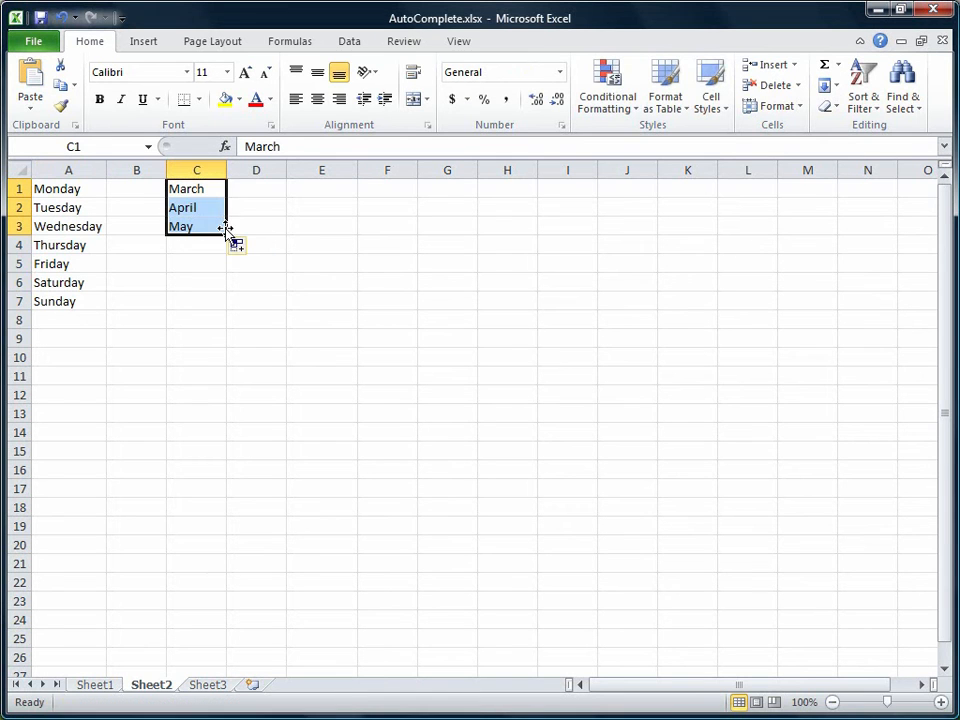
- Enter 2 in E1 and 4 in E2, and fill the even-number series from both cells down to 38 in E19
left_click(304, 194)
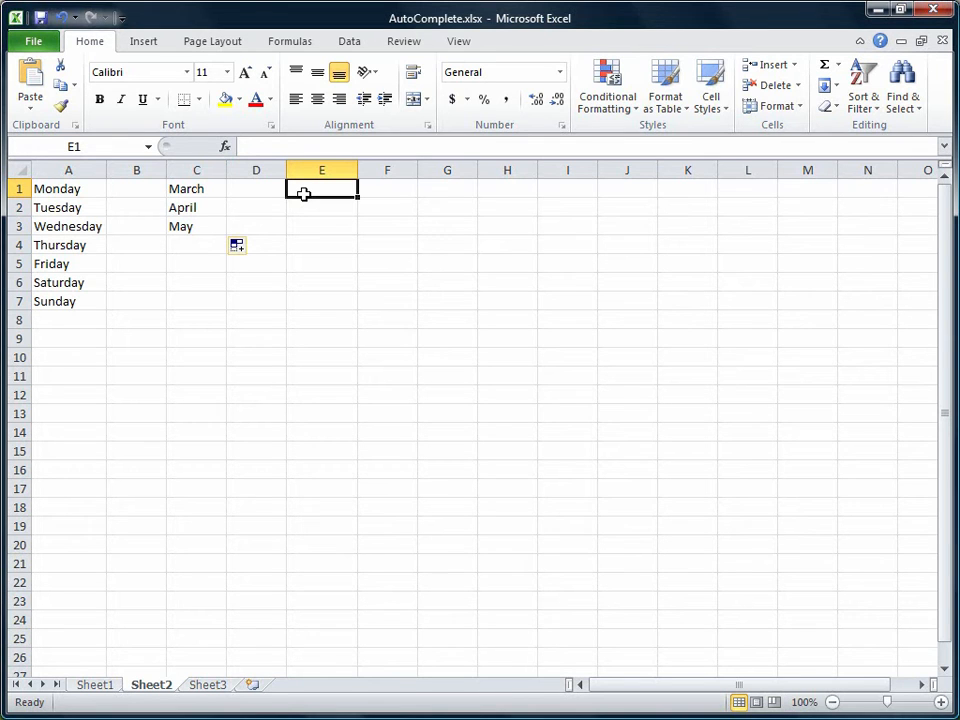
type("2")
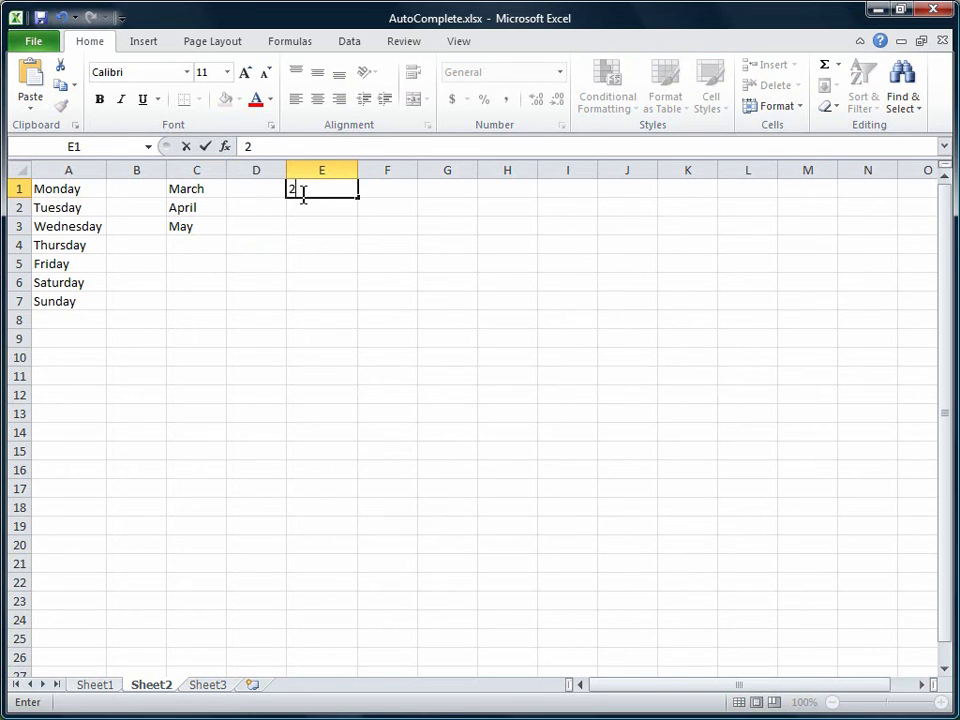
key("Return")
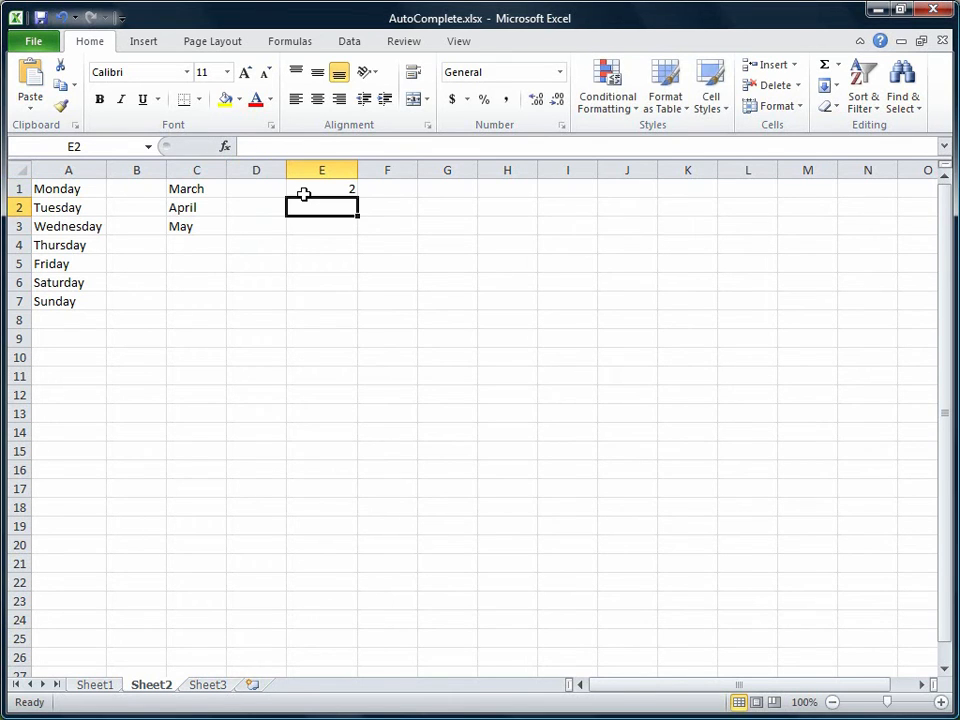
type("4")
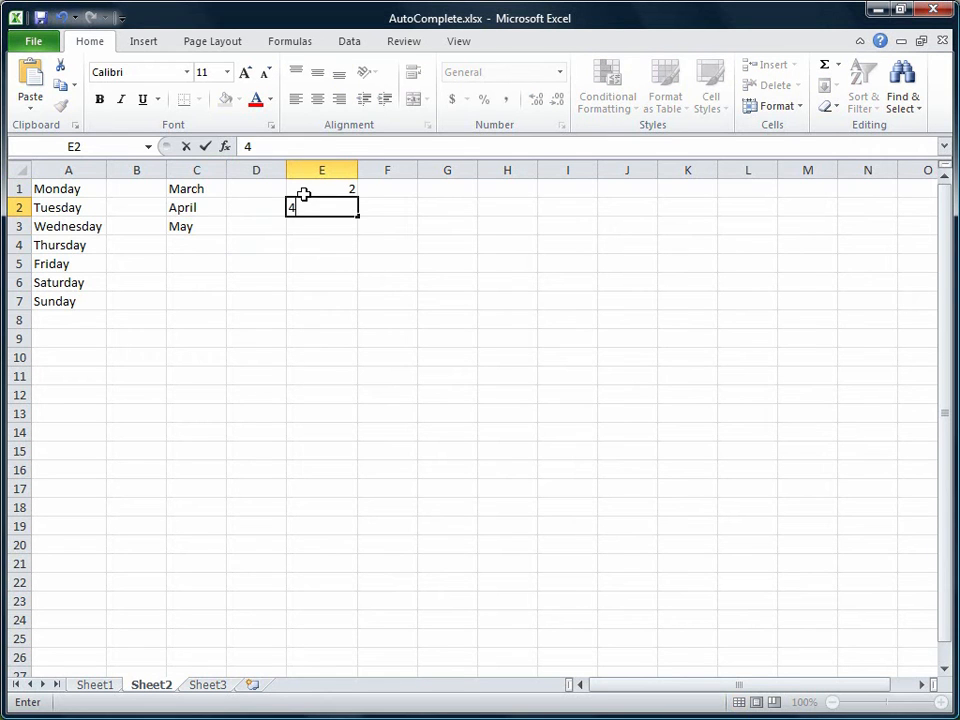
key("Return")
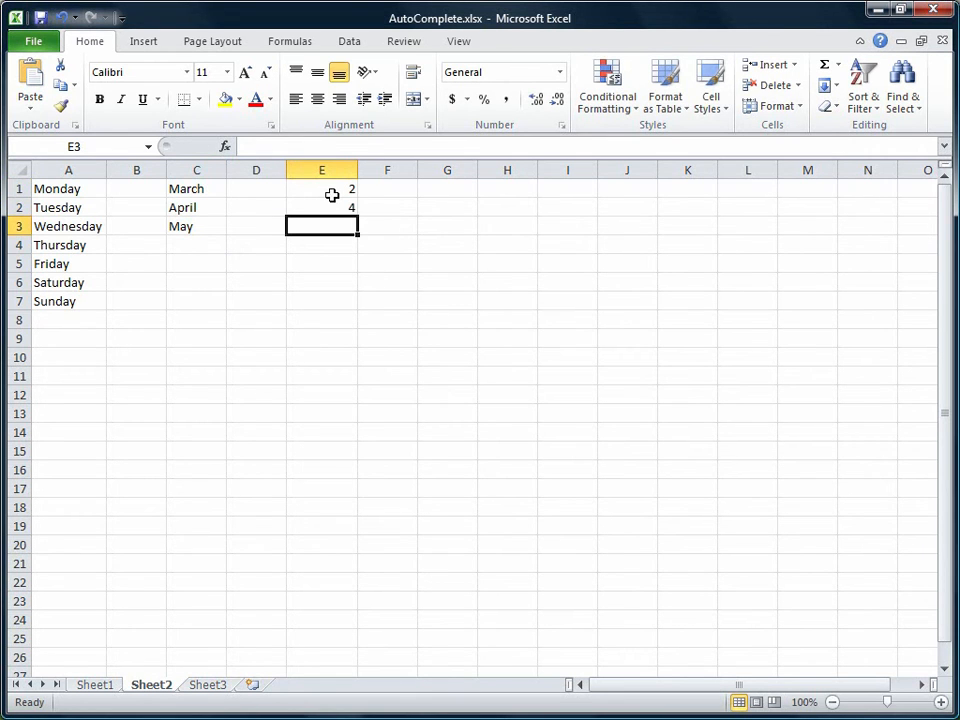
left_click_drag(331, 188, 331, 203)
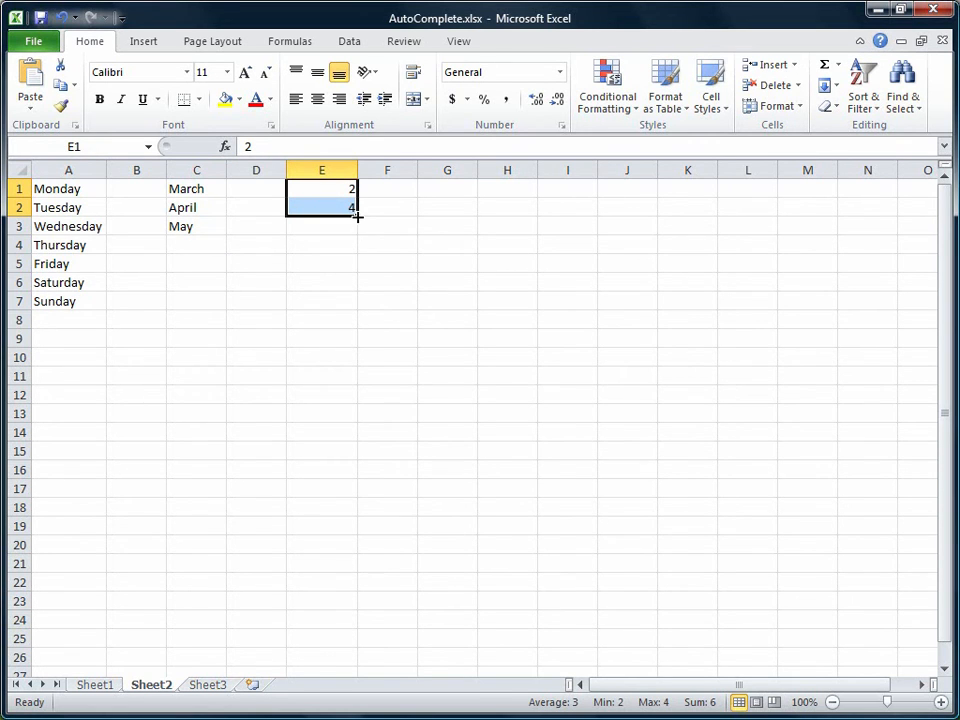
left_click_drag(357, 216, 356, 541)
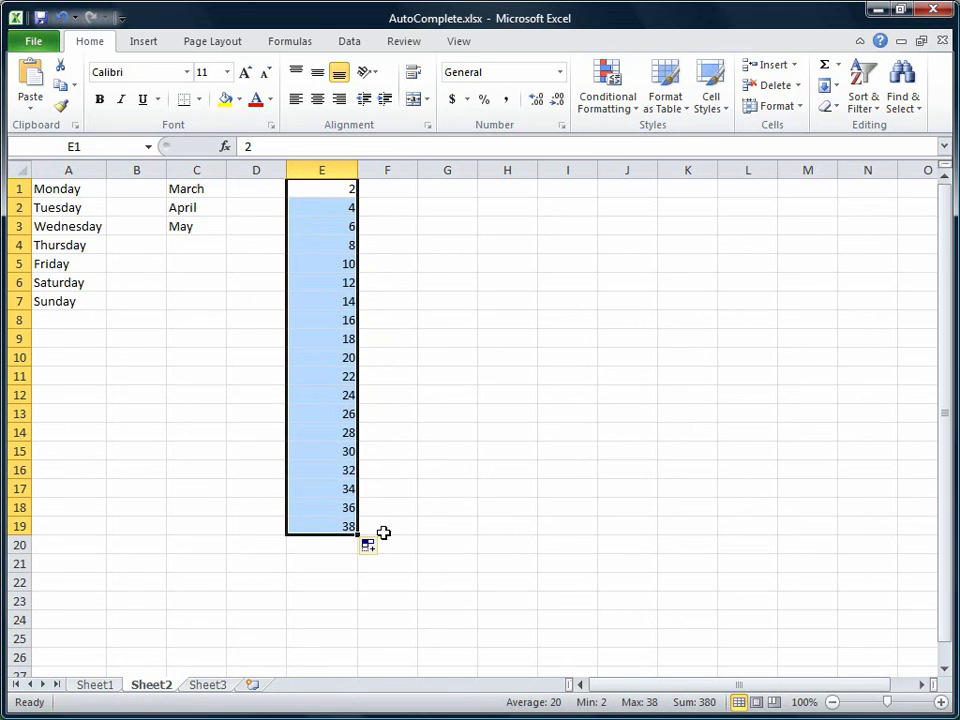